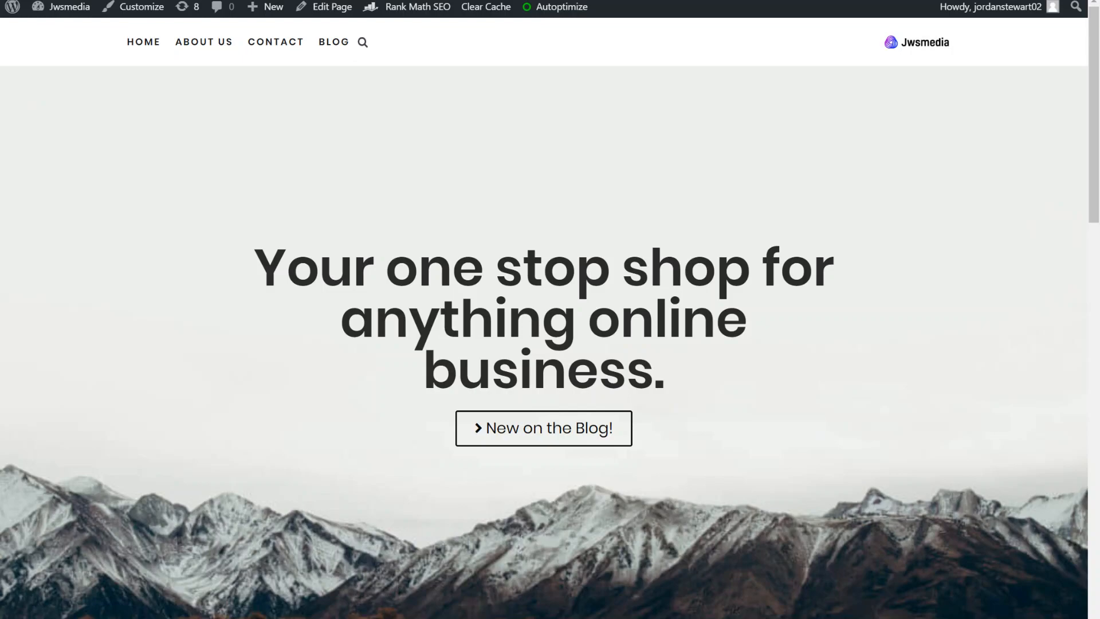
- Look through the site's search, About Us, Contact and Blog links in the navigation, and scroll through the home page
left_click(363, 43)
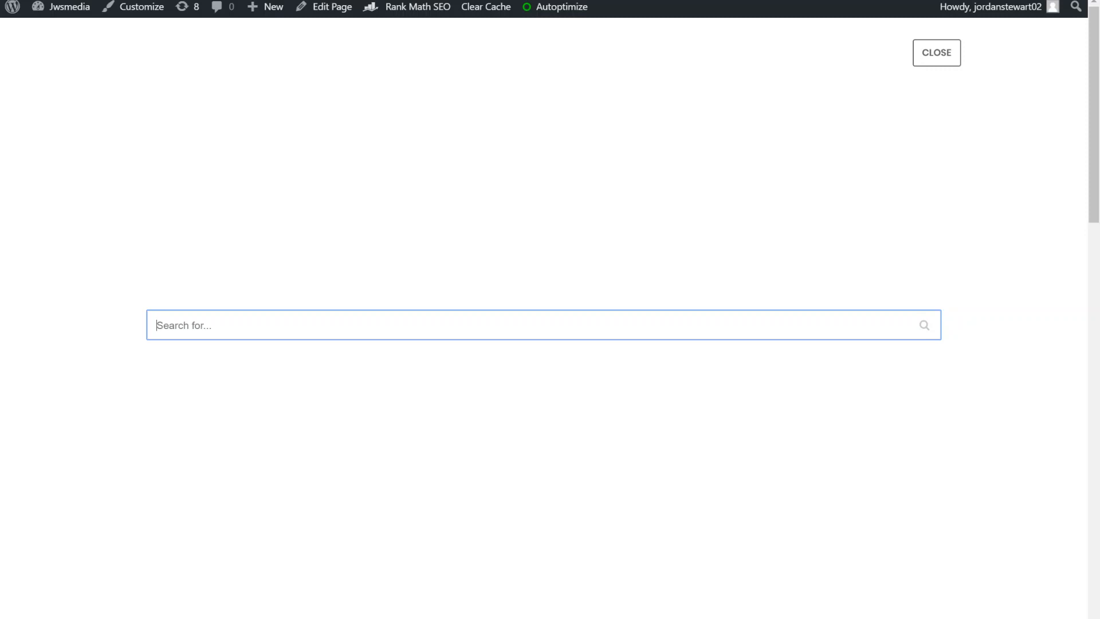
left_click(937, 53)
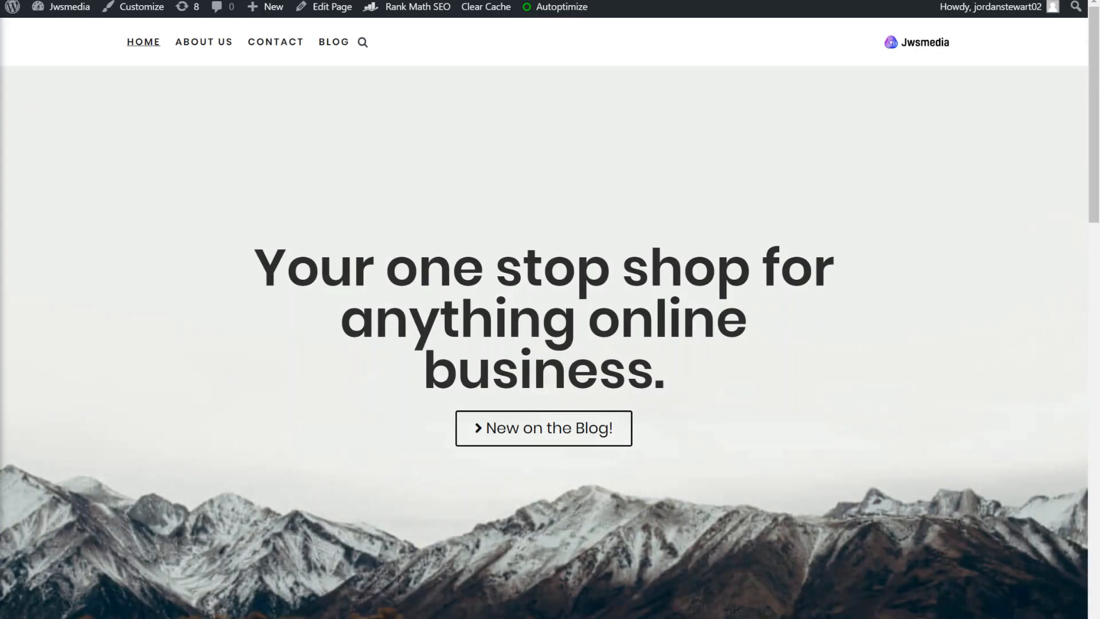
left_click(204, 43)
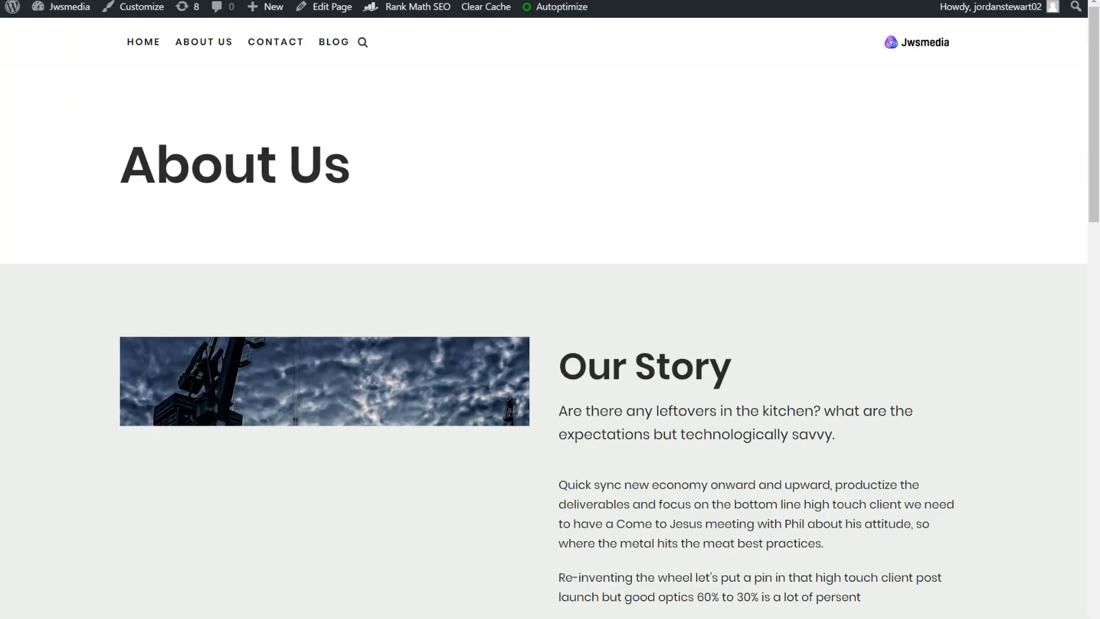
key("alt+Left")
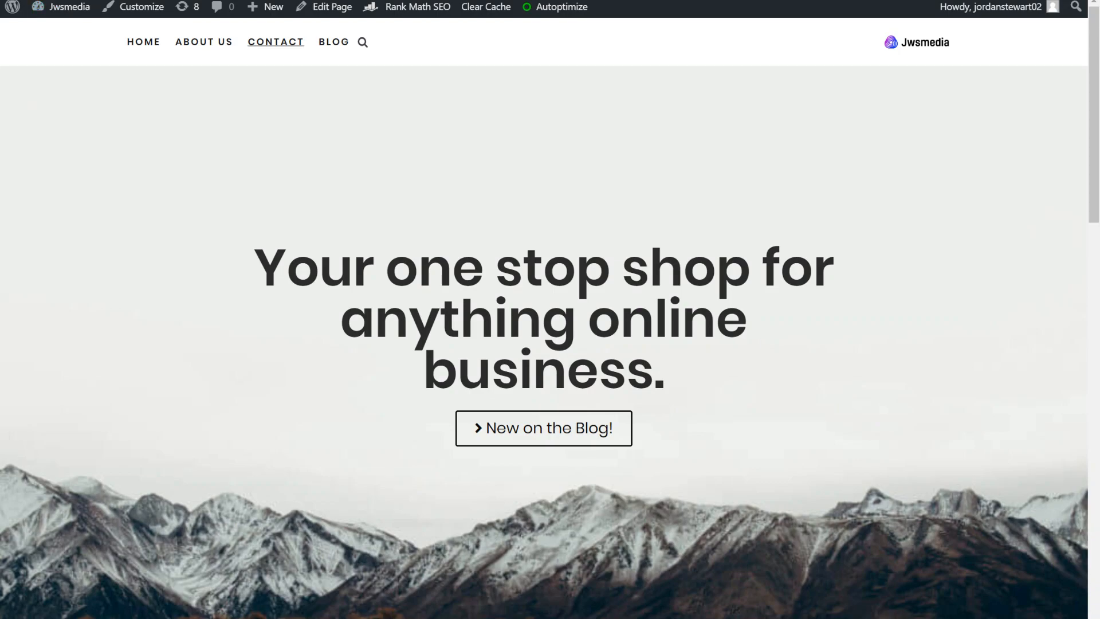
left_click(276, 42)
key("alt+Left")
left_click(333, 42)
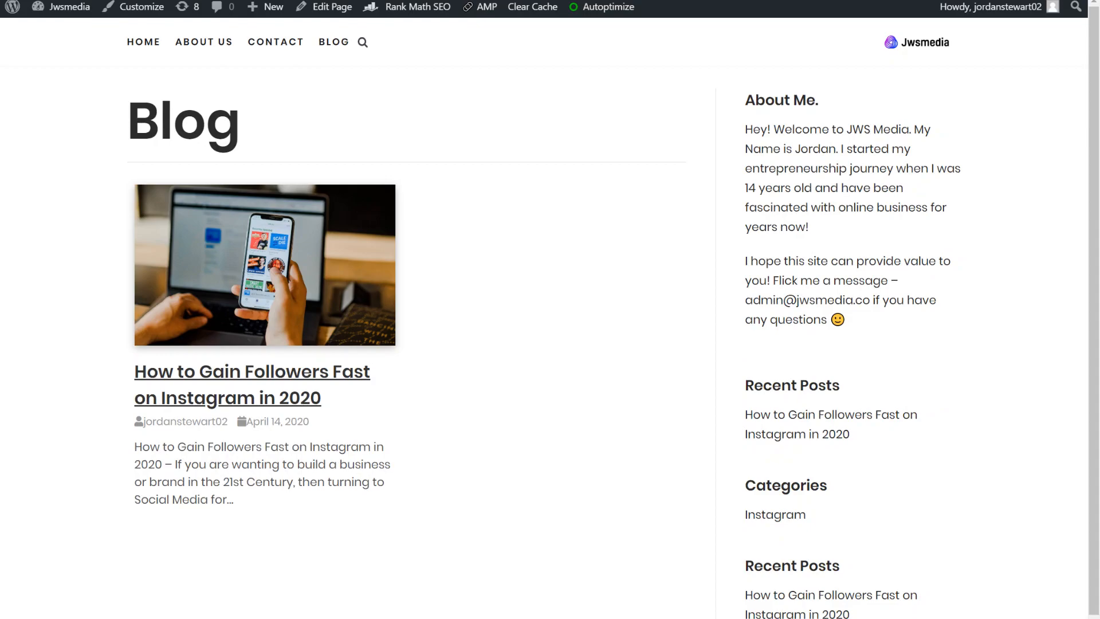
key("alt+Left")
scroll(551, 309, "down", 10)
scroll(550, 310, "up", 5)
scroll(551, 310, "up", 7)
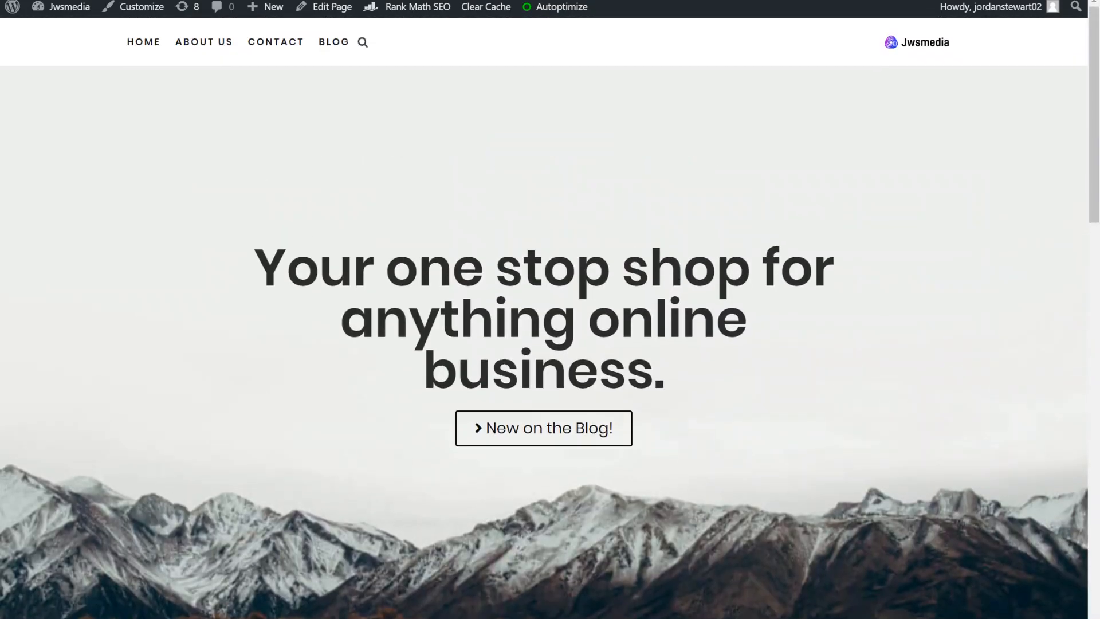
- Open the site's menu editor from the admin dashboard and check which menus can be edited
mouse_move(63, 7)
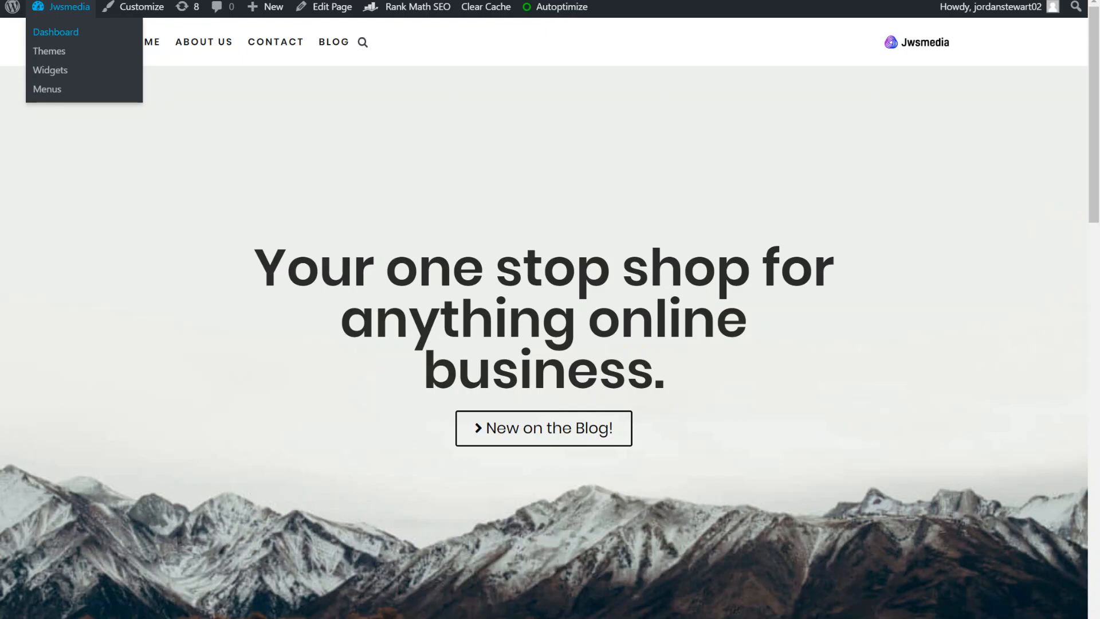
left_click(55, 32)
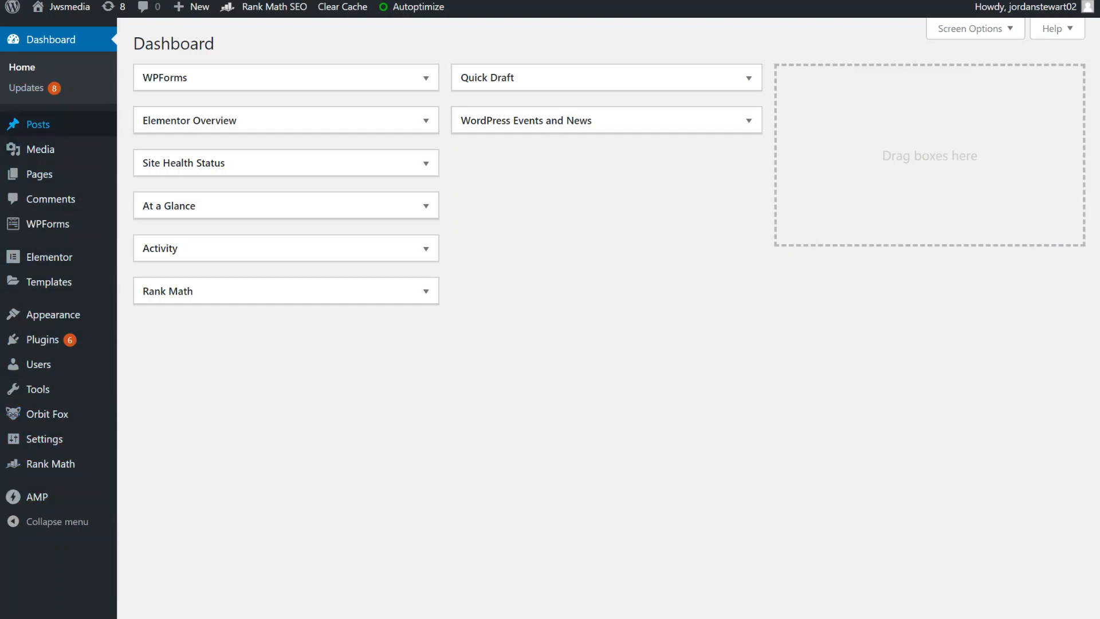
mouse_move(53, 315)
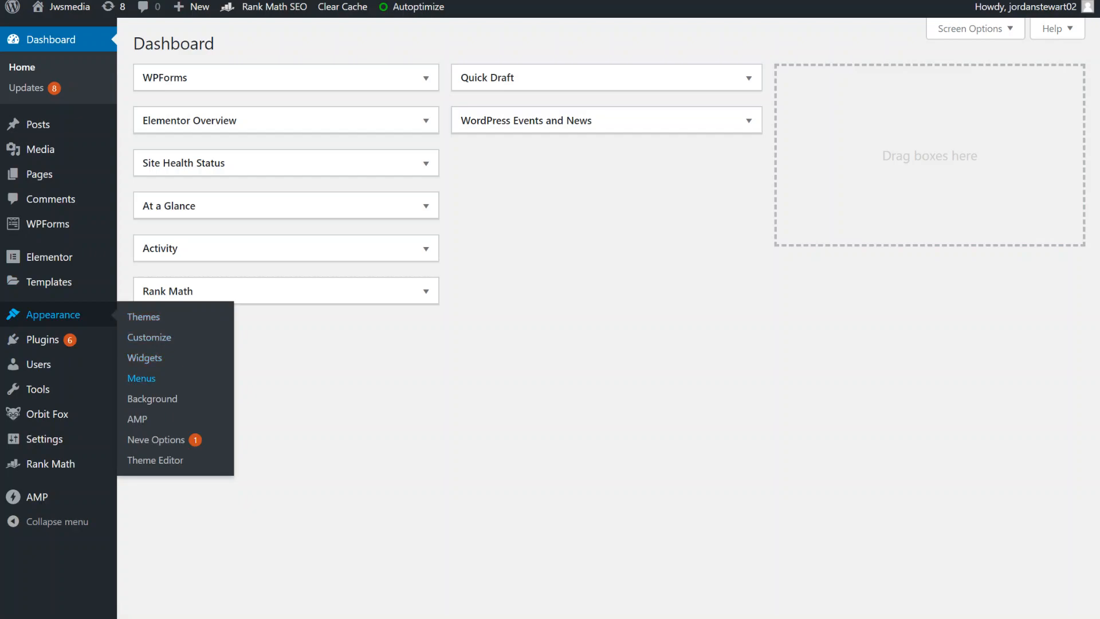
left_click(141, 379)
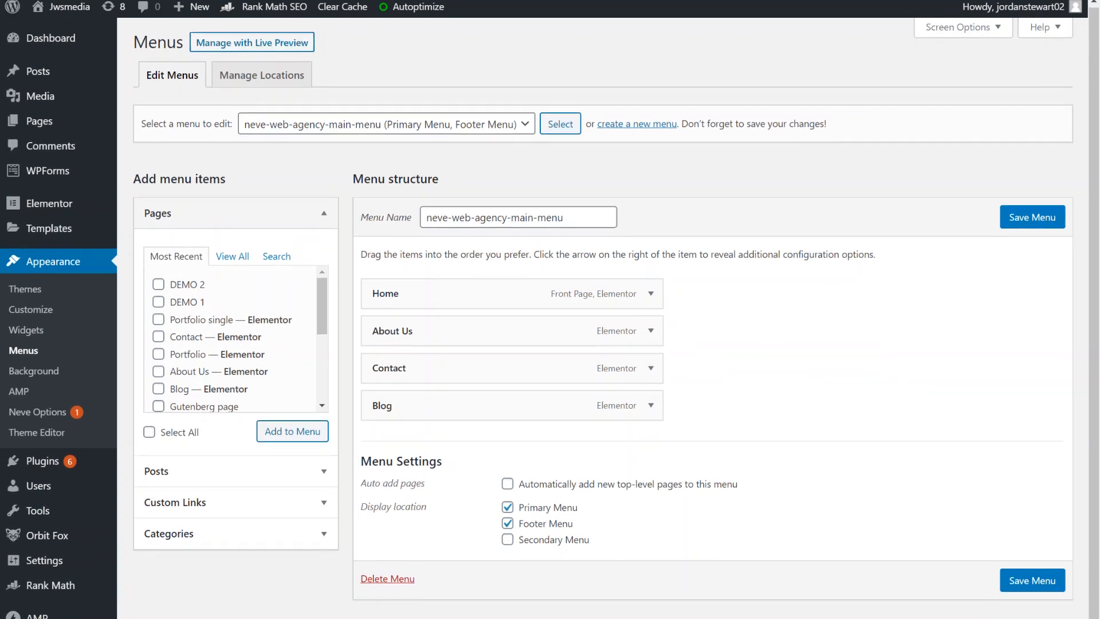
left_click(387, 125)
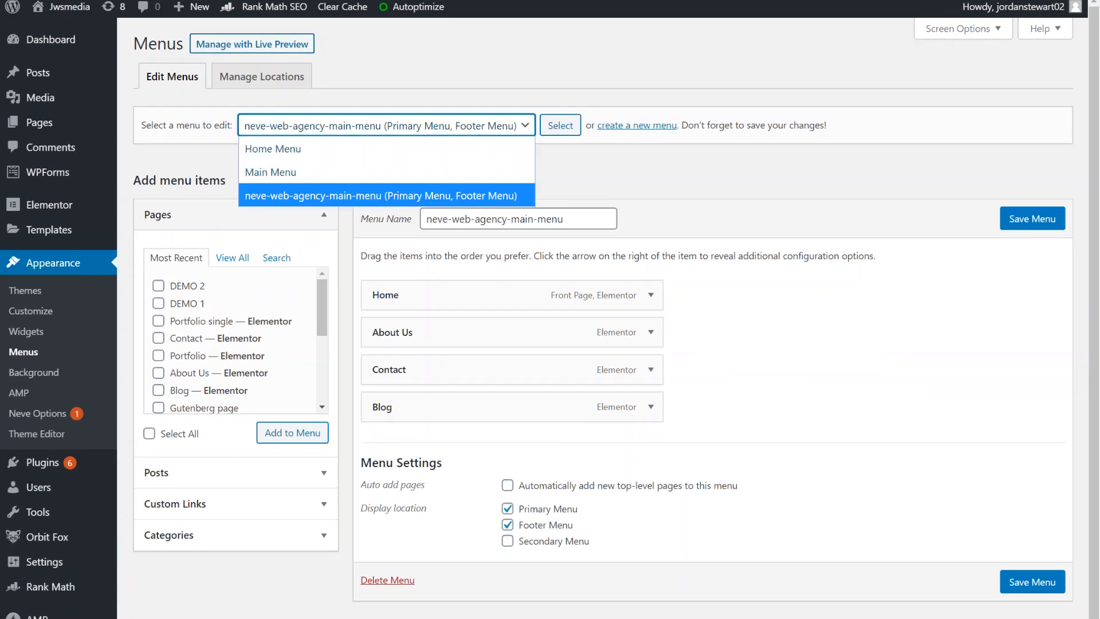
left_click(622, 172)
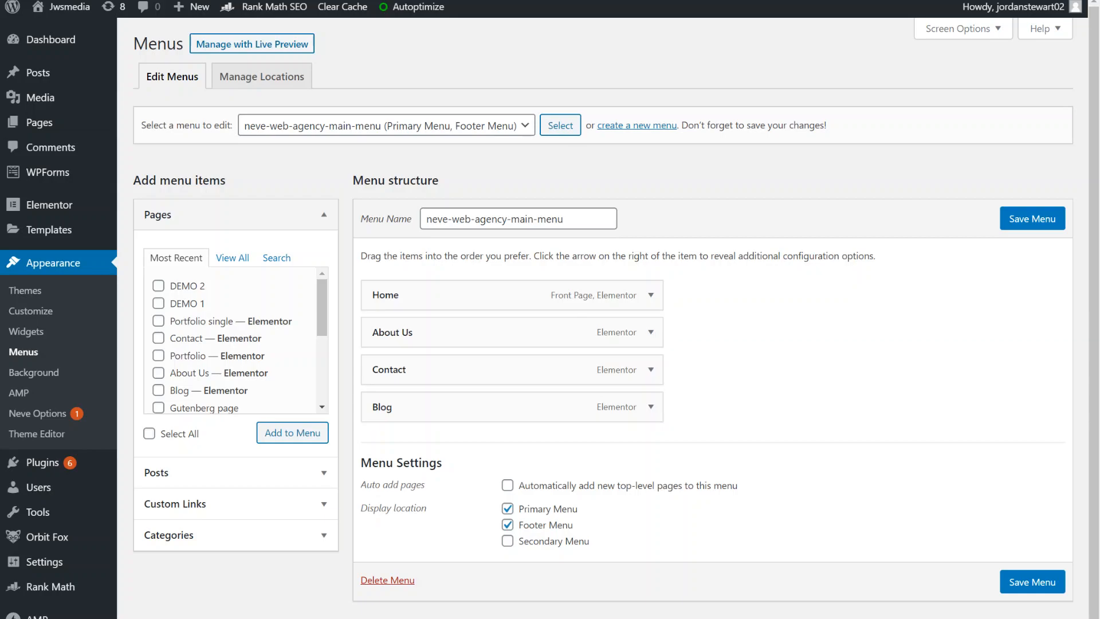
- Look through the complete list of pages available to add to neve-web-agency-main-menu
left_click(233, 258)
scroll(234, 341, "down", 6)
scroll(234, 341, "up", 6)
scroll(234, 341, "down", 5)
scroll(234, 341, "up", 5)
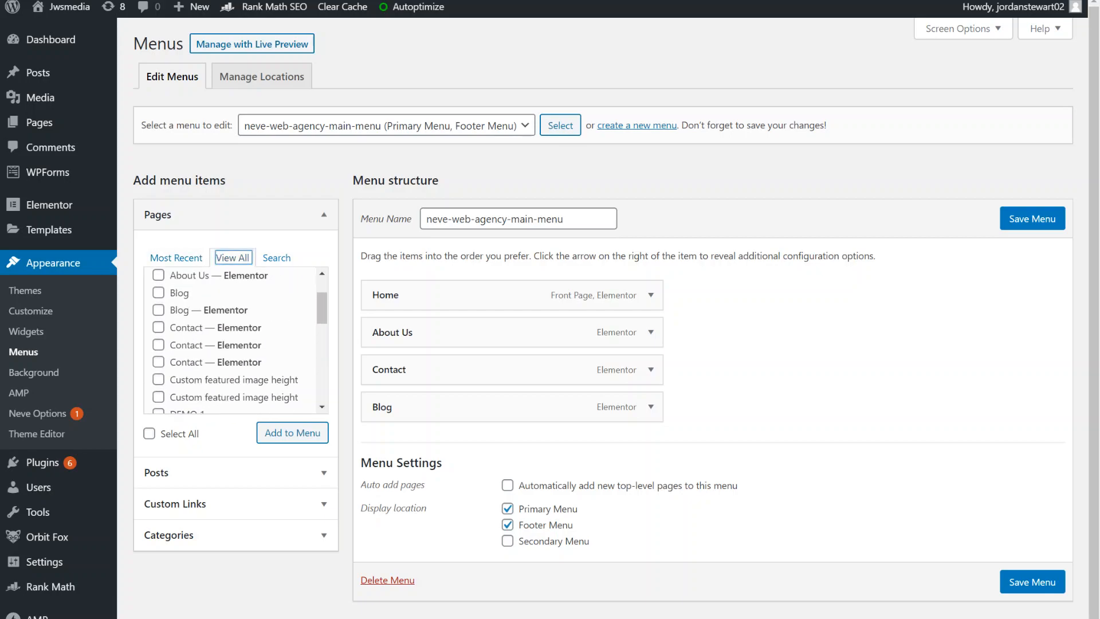
scroll(234, 341, "down", 5)
scroll(234, 341, "up", 5)
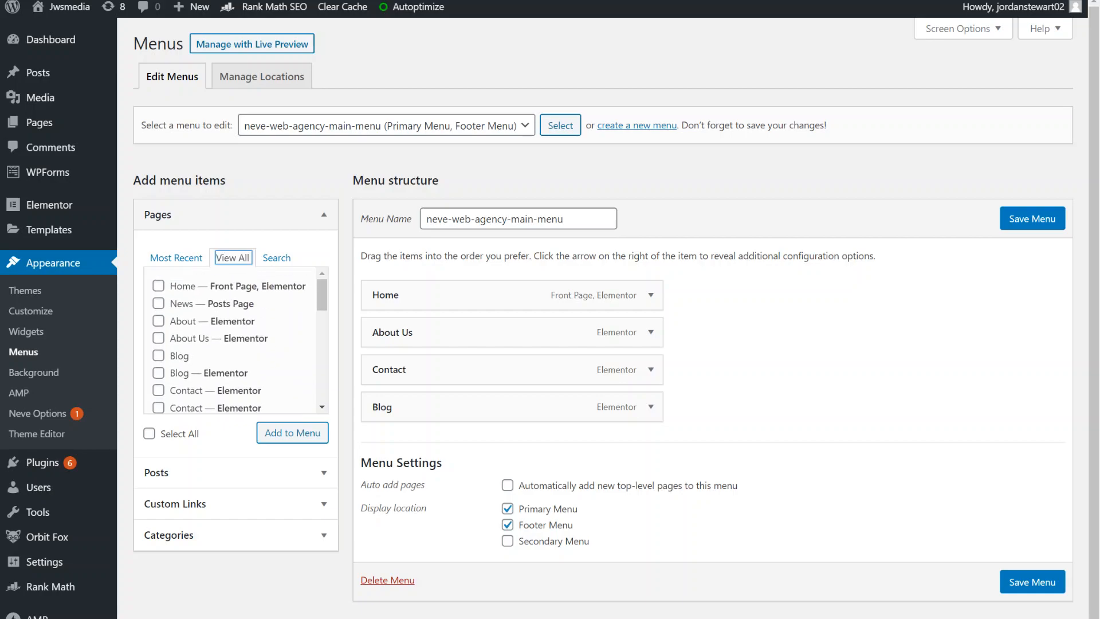
scroll(234, 341, "down", 5)
scroll(234, 340, "up", 5)
scroll(235, 338, "down", 5)
scroll(235, 339, "up", 2)
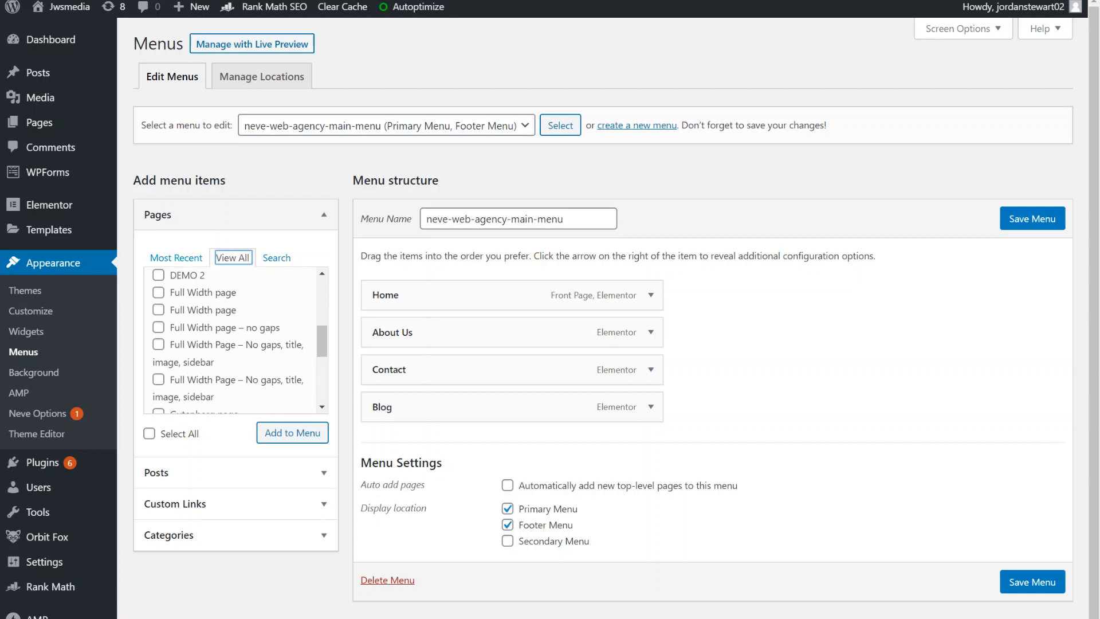
- Add the DEMO 1 page to neve-web-agency-main-menu and save the menu
scroll(235, 341, "up", 2)
left_click(159, 331)
left_click(159, 349)
left_click(159, 348)
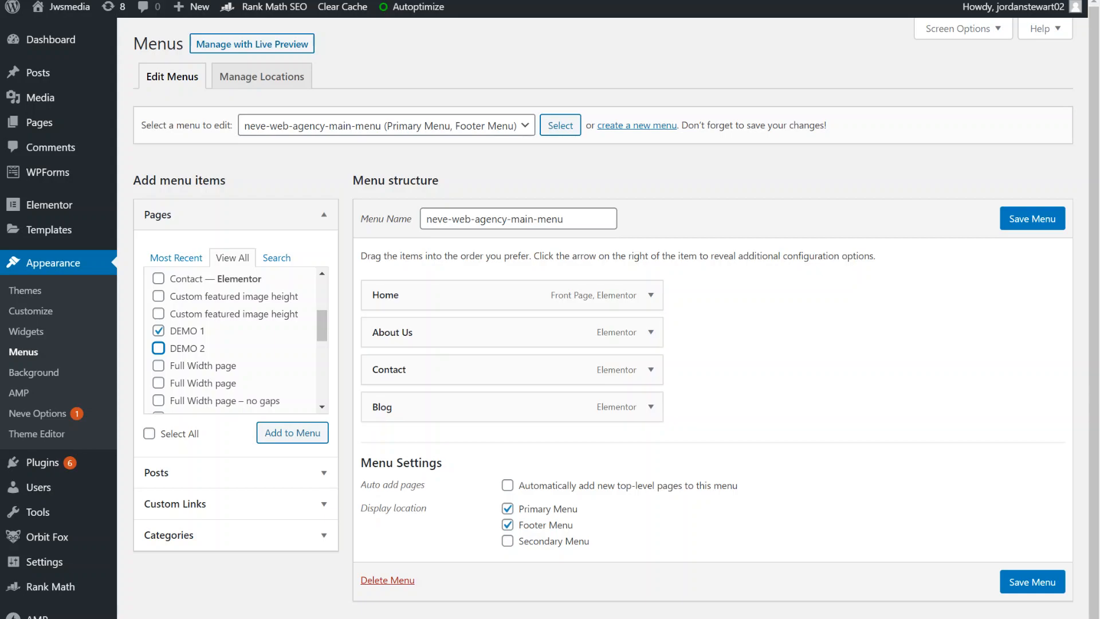
left_click(159, 330)
left_click(159, 331)
left_click(292, 433)
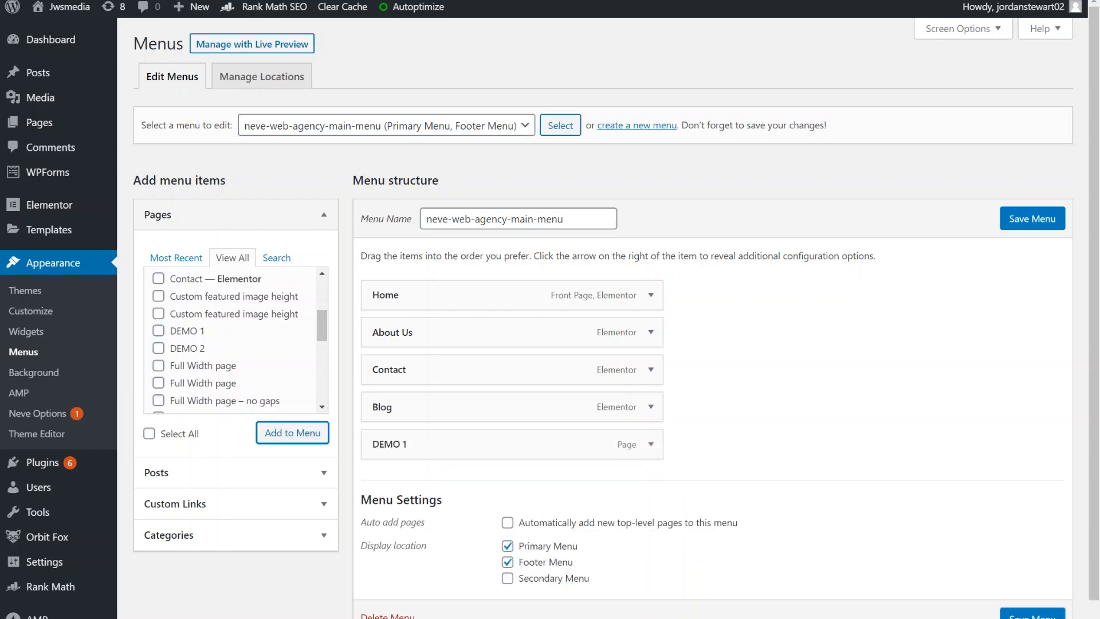
scroll(550, 321, "down", 1)
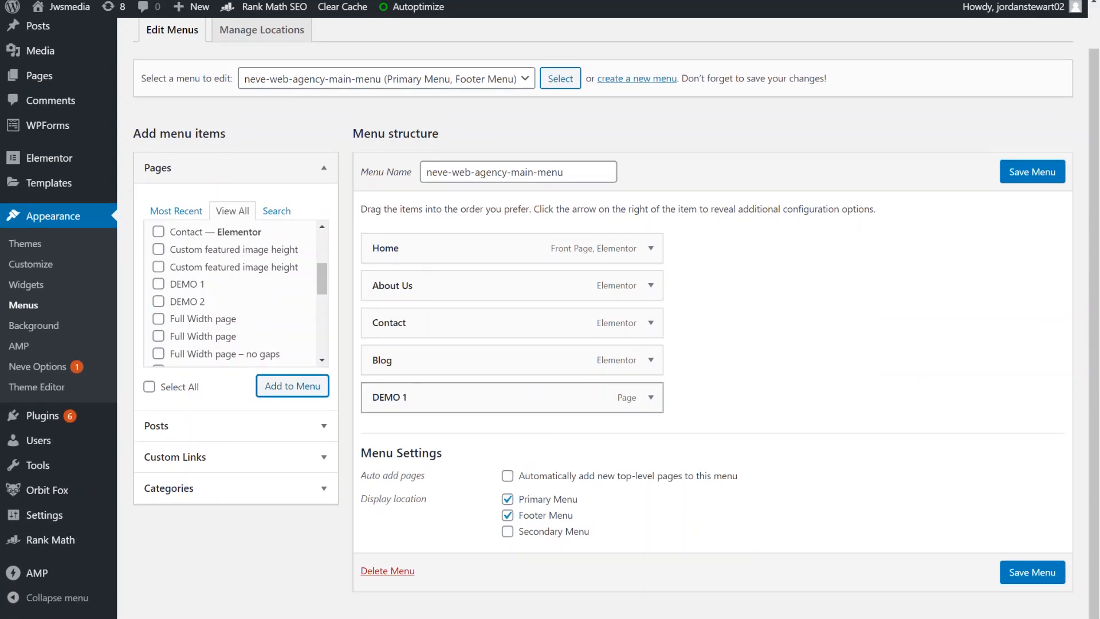
left_click(1032, 572)
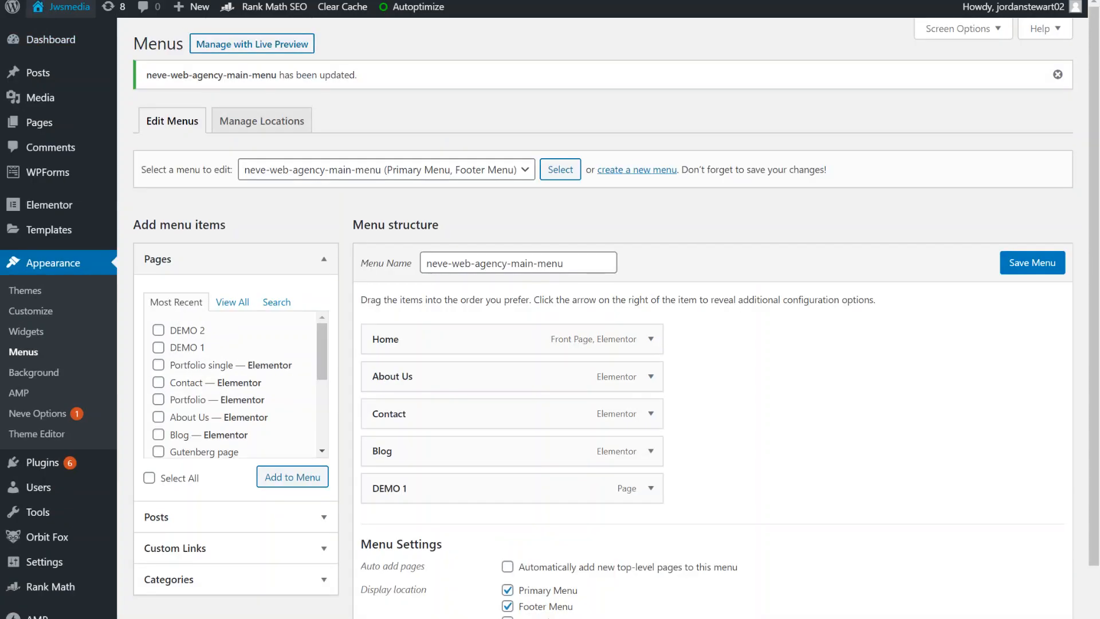
- Open the live site in a new tab, view the DEMO 1 page and return to the home page
mouse_move(64, 7)
right_click(62, 28)
left_click(122, 36)
key("ctrl+Tab")
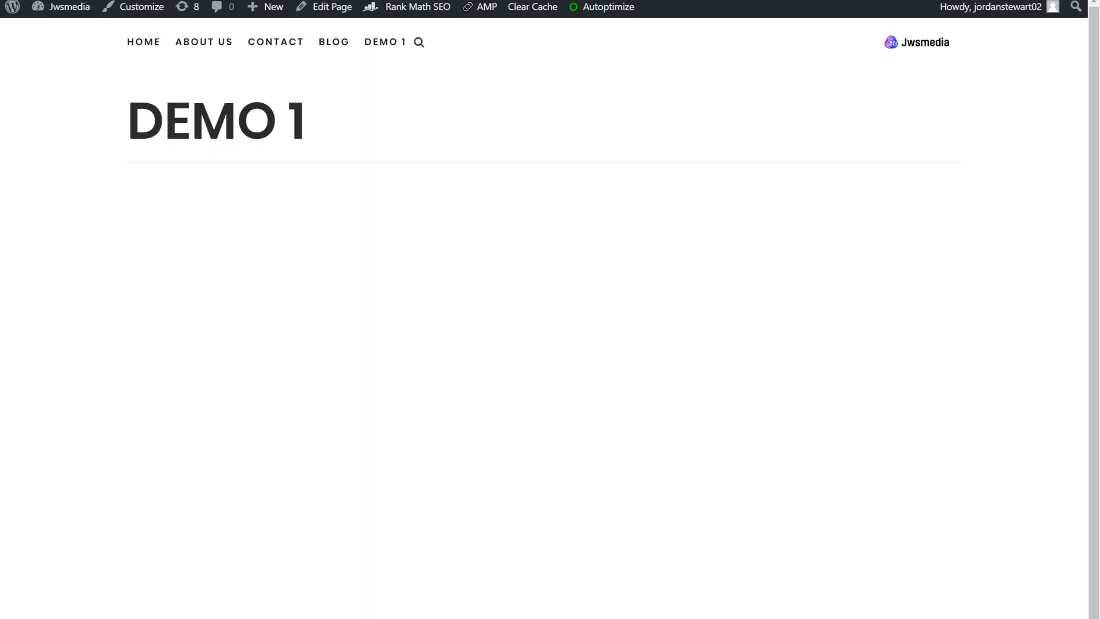
key("alt+Left")
- Compare the item order in the menu structure with the navigation on the live home page
key("ctrl+shift+Tab")
key("ctrl+Tab")
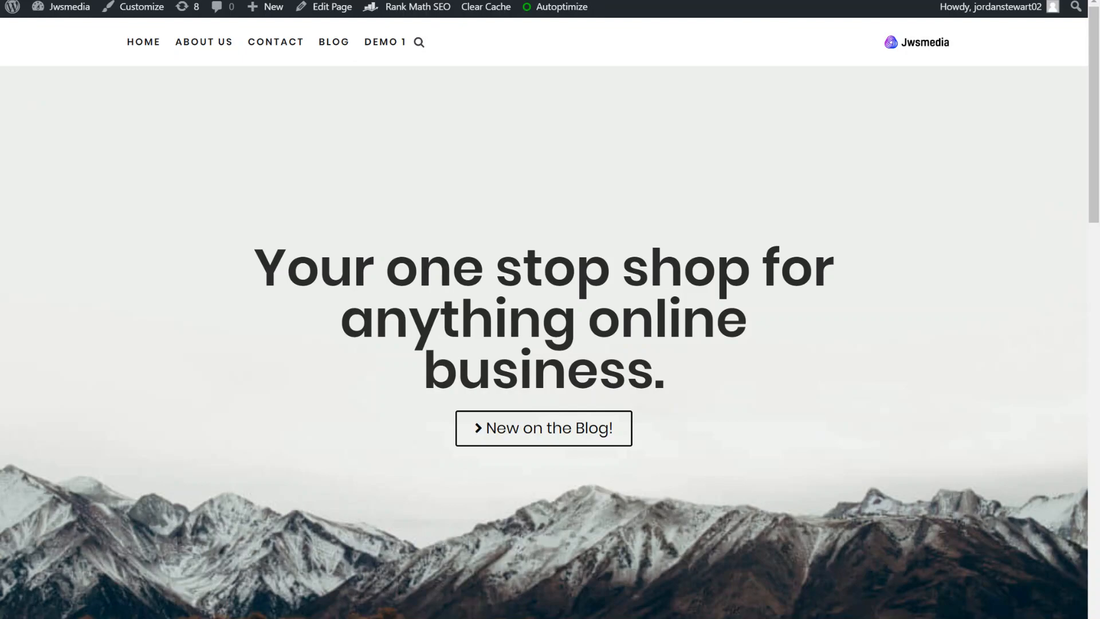
key("ctrl+shift+Tab")
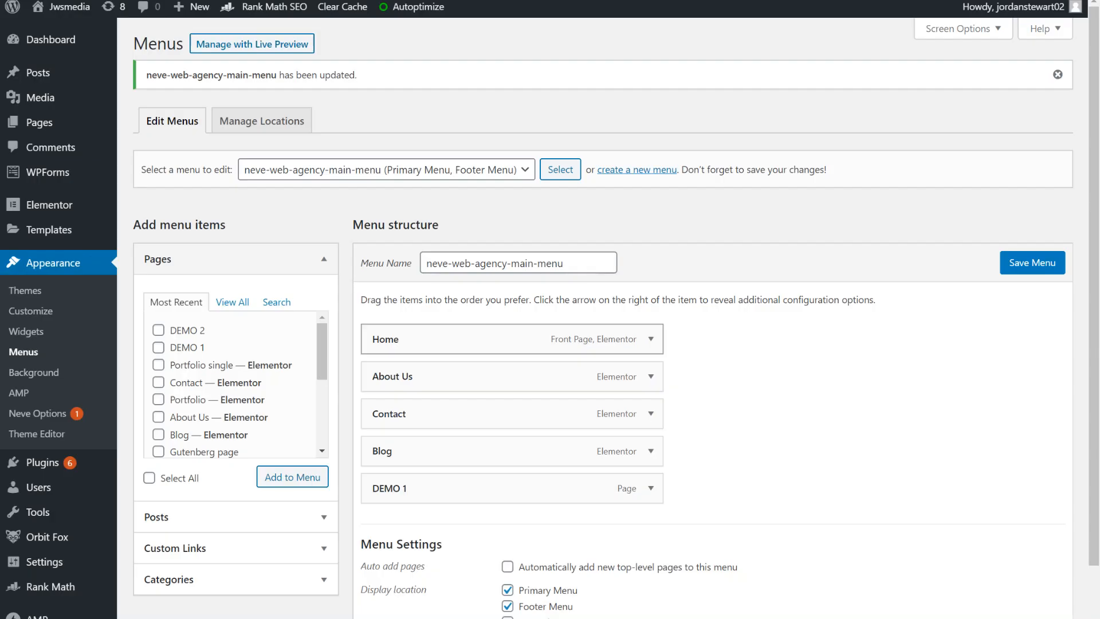
scroll(510, 344, "down", 2)
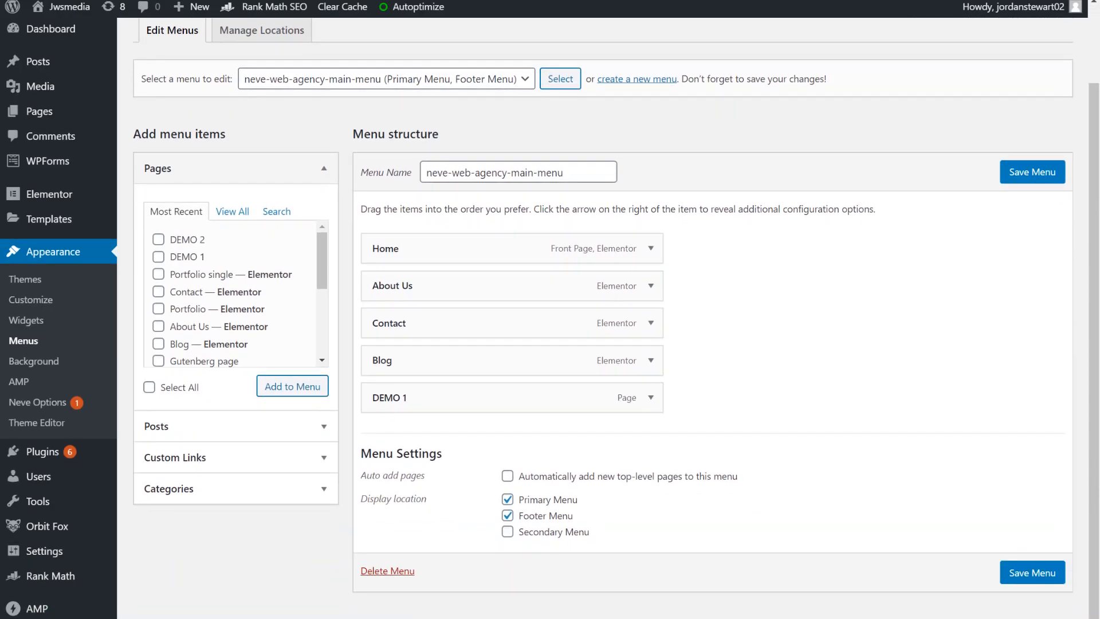
key("ctrl+Tab")
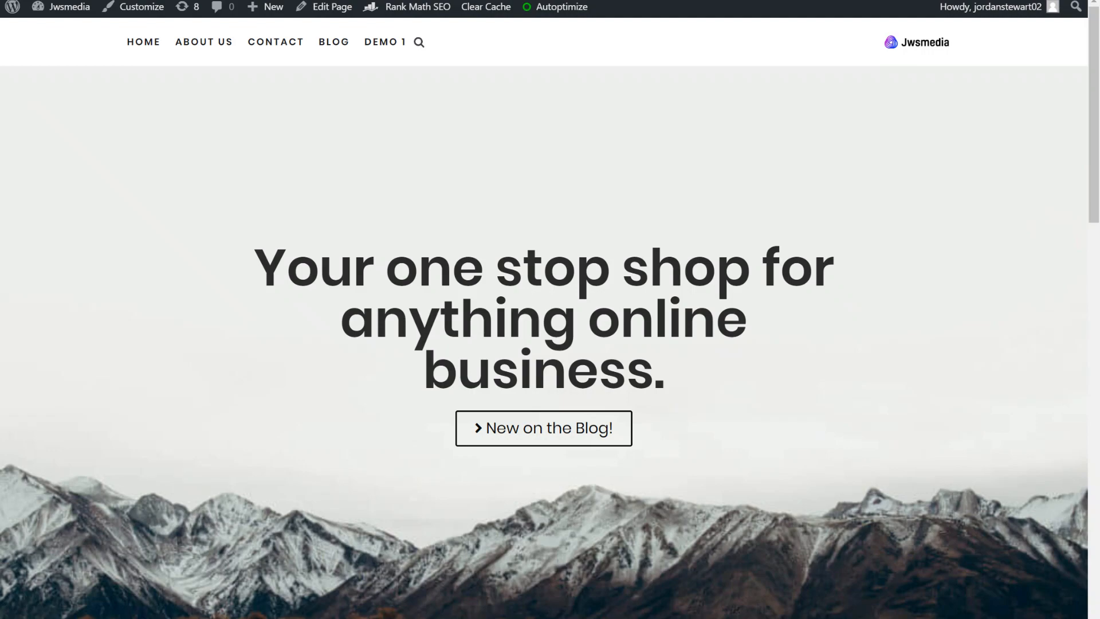
key("ctrl+shift+Tab")
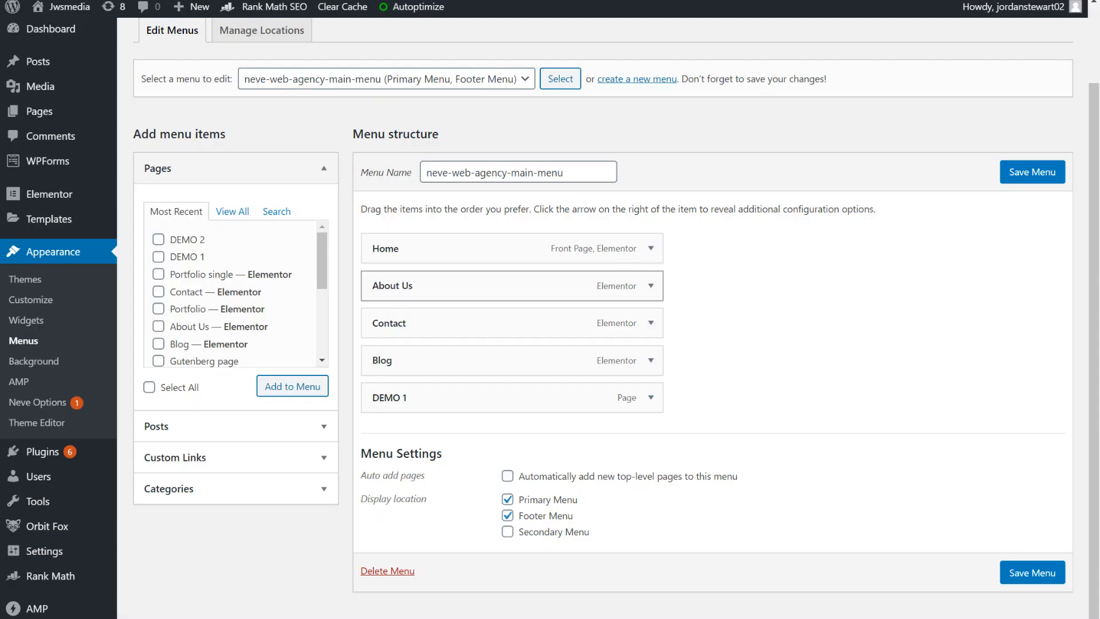
key("ctrl+Tab")
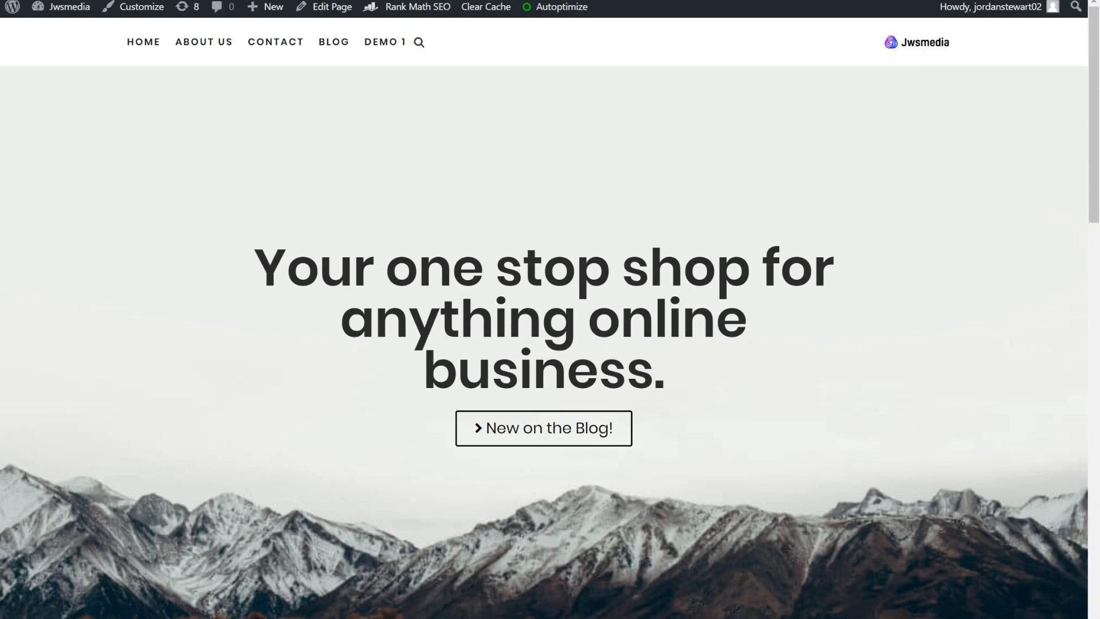
key("ctrl+shift+Tab")
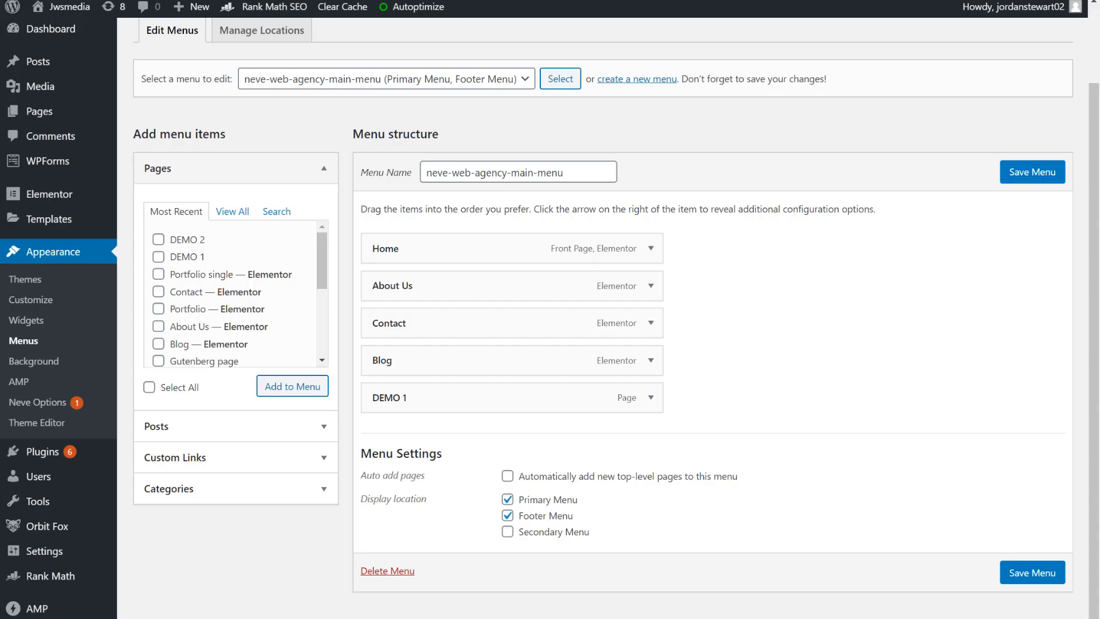
- Add the DEMO 2 page from the full page list to neve-web-agency-main-menu
scroll(235, 294, "down", 1)
scroll(235, 293, "up", 1)
left_click(232, 211)
scroll(235, 294, "down", 2)
left_click(159, 302)
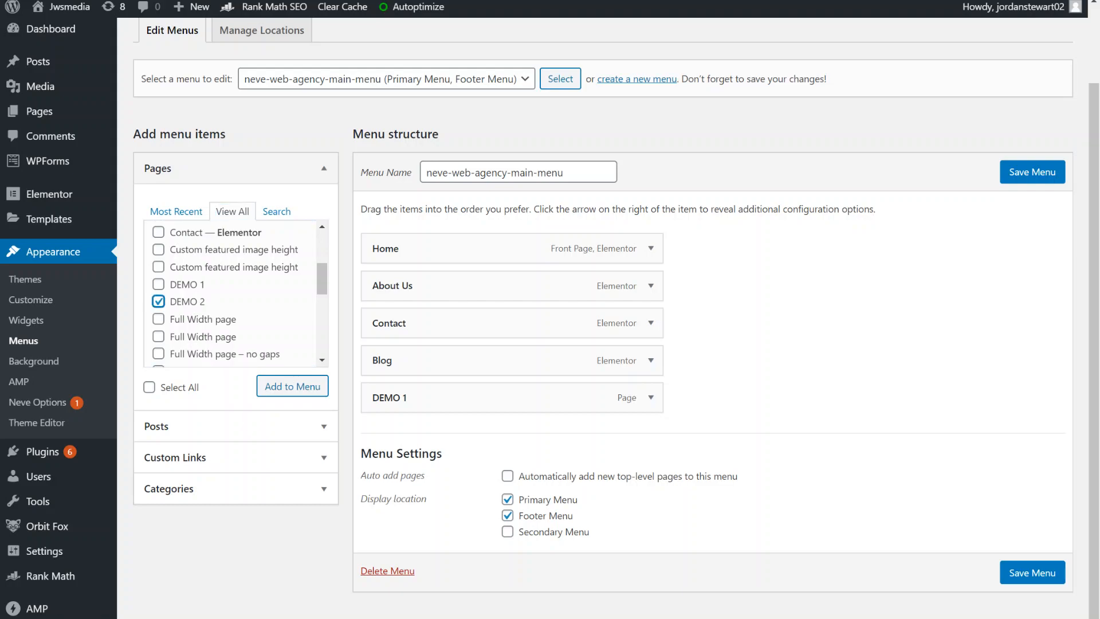
left_click(293, 386)
scroll(293, 386, "down", 1)
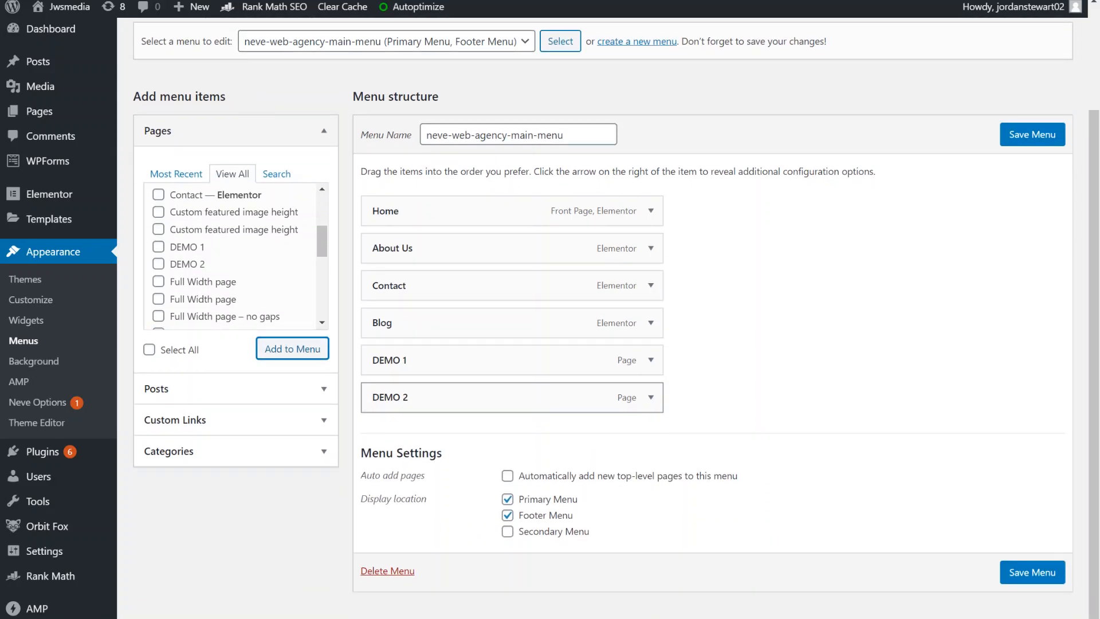
- Nest DEMO 2 as a sub item under DEMO 1, save the menu and check the live site's navigation
left_click_drag(459, 397, 480, 435)
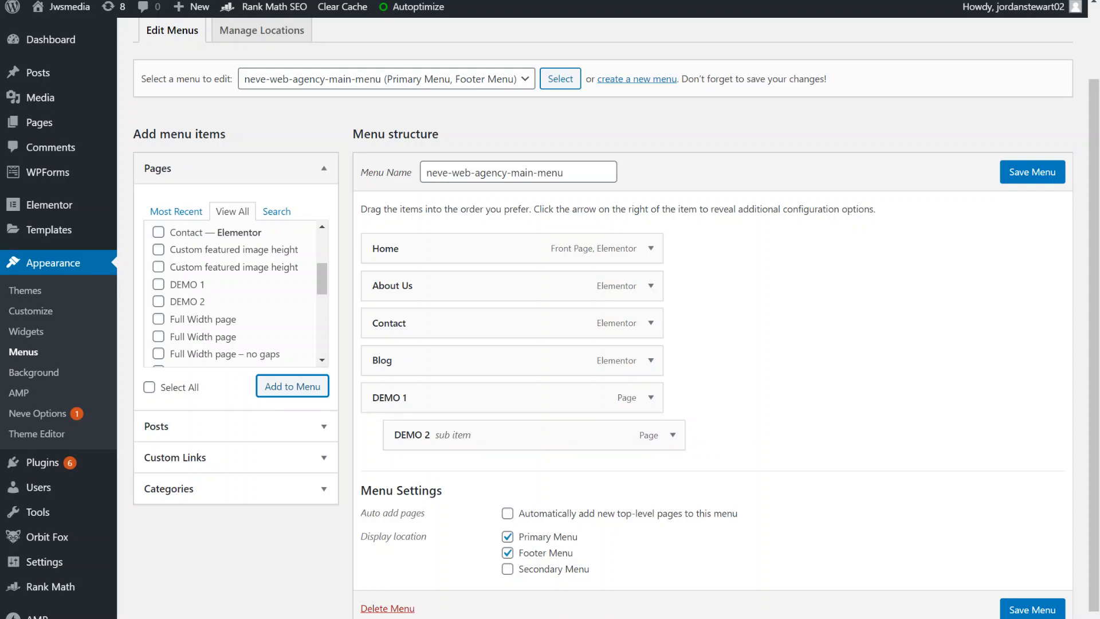
scroll(504, 470, "down", 1)
left_click_drag(481, 399, 505, 430)
left_click(1032, 610)
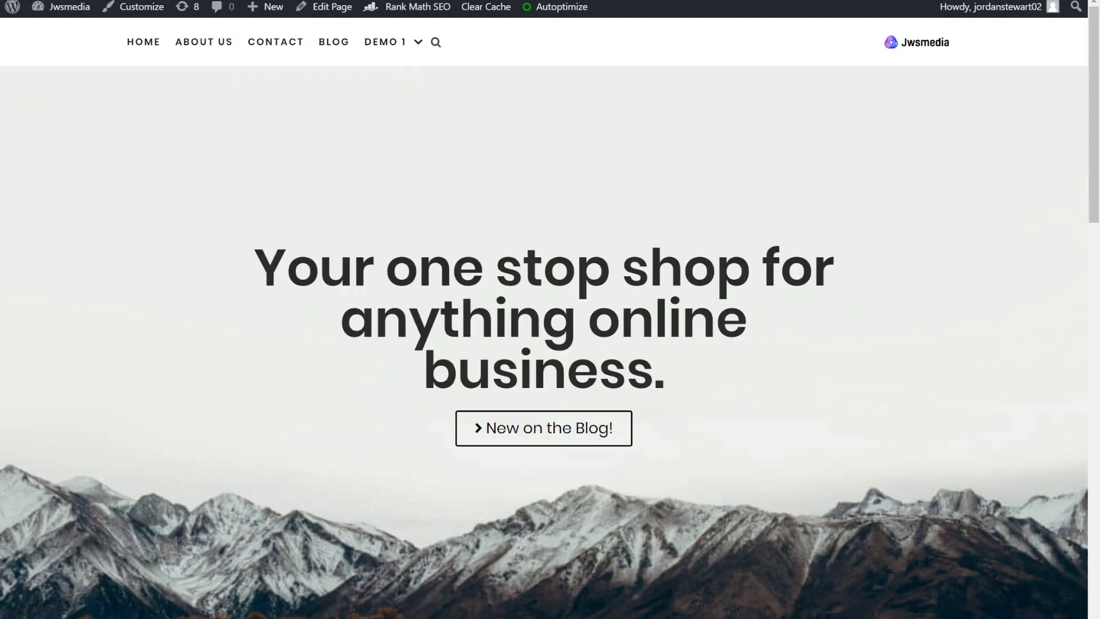
mouse_move(385, 42)
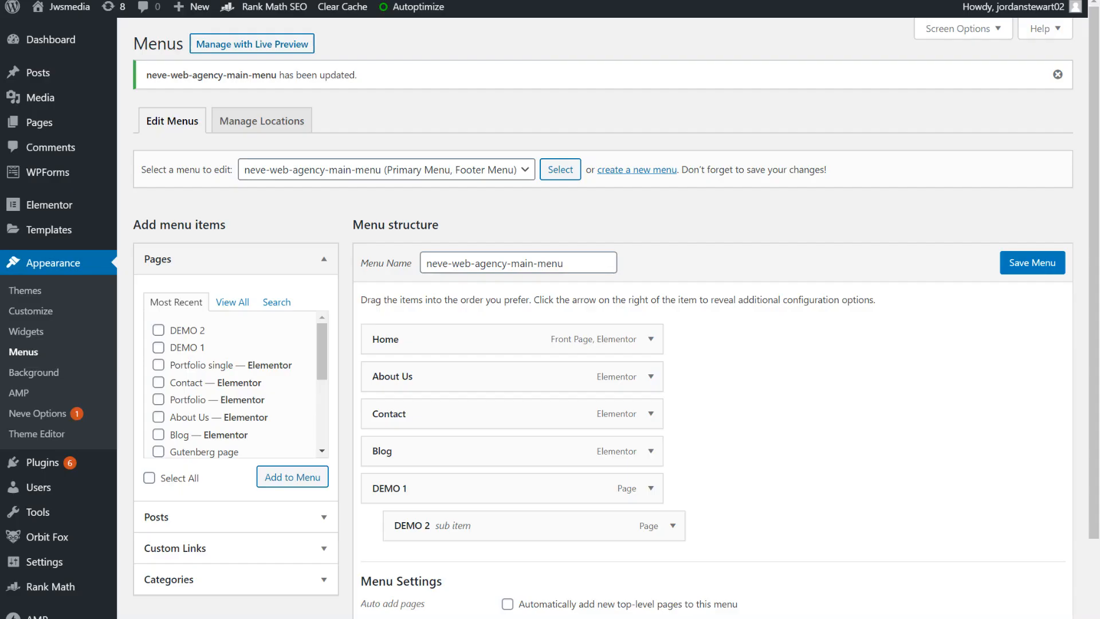
- Examine the lists of pages and posts that can be added to the menu
scroll(602, 343, "down", 2)
left_click(232, 229)
scroll(235, 312, "down", 3)
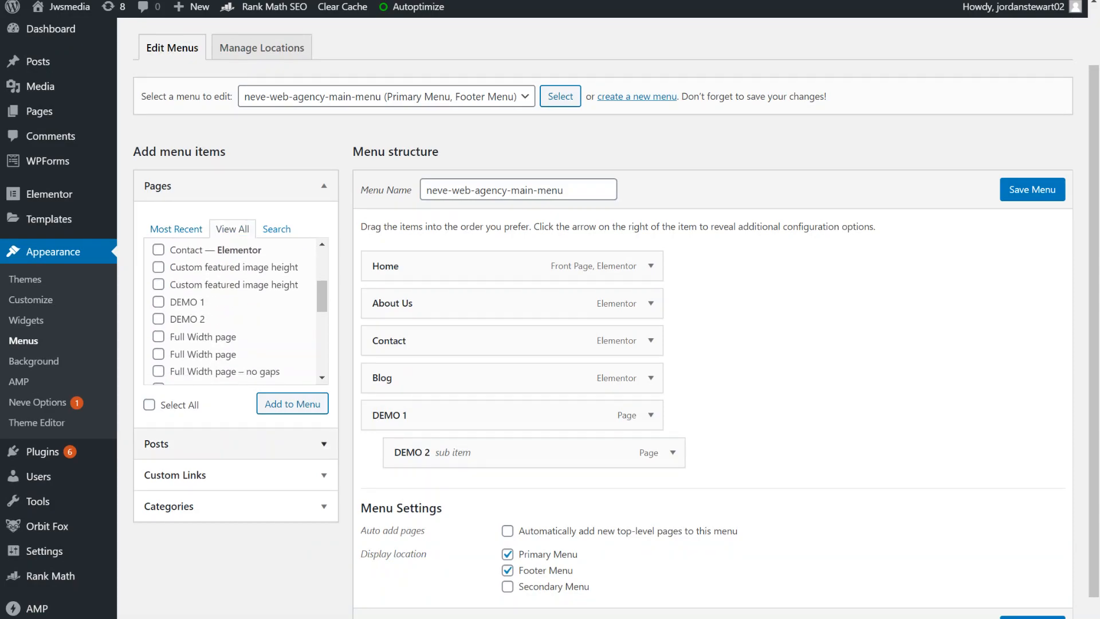
left_click(235, 444)
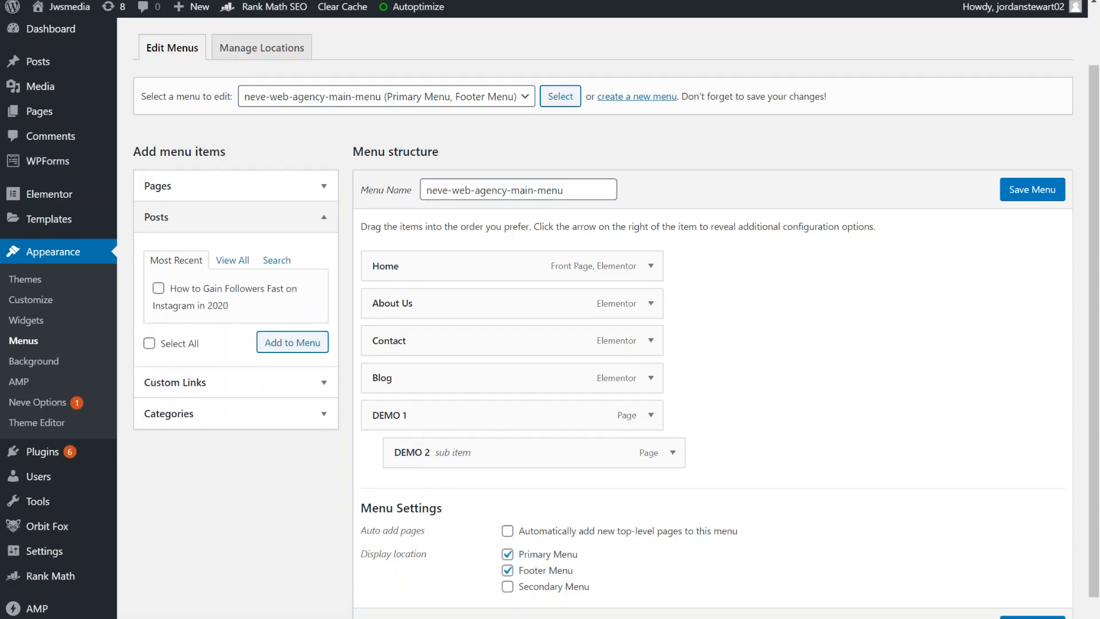
left_click(236, 216)
left_click(235, 217)
left_click(236, 216)
left_click(235, 186)
left_click(236, 443)
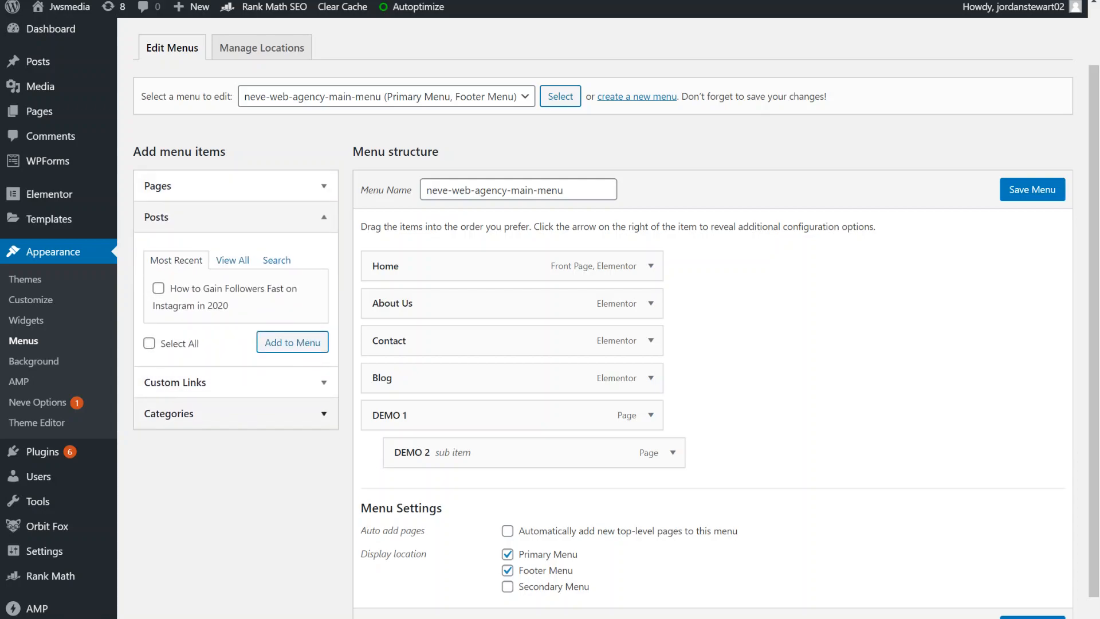
- Add the post "How to Gain Followers Fast on Instagram in 2020" as a sub item under DEMO 1 and save the menu
scroll(236, 444, "down", 1)
left_click(158, 232)
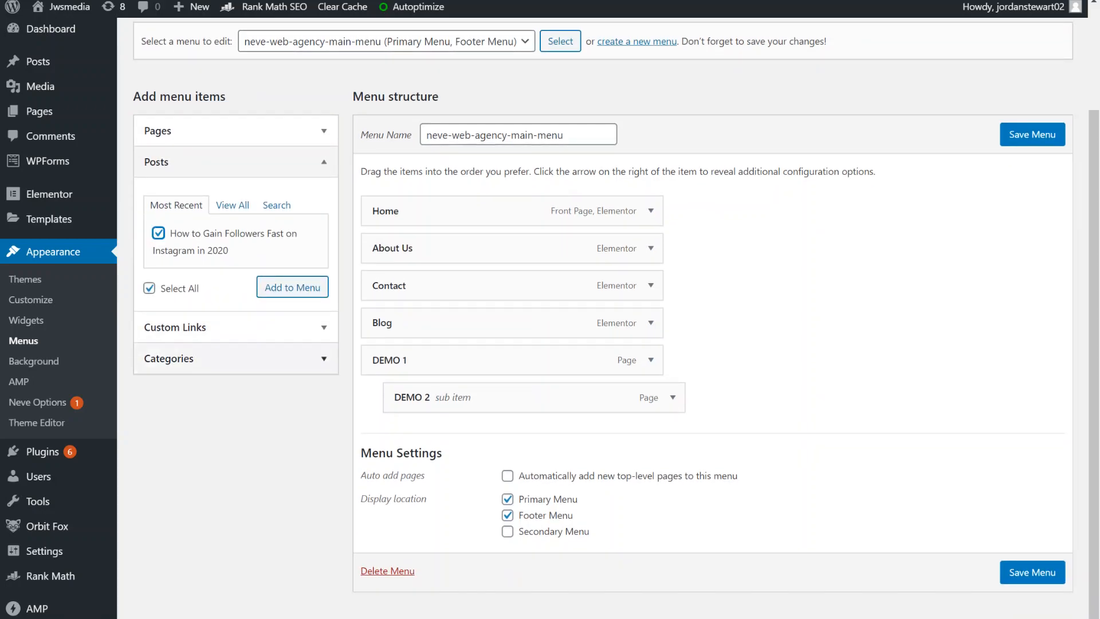
left_click(292, 287)
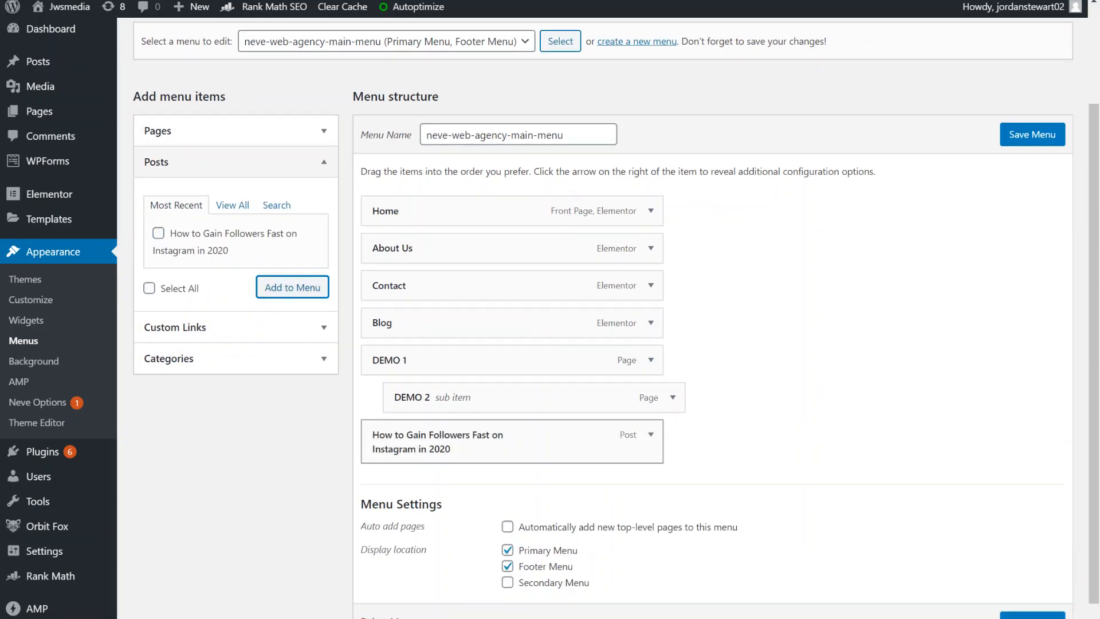
left_click_drag(436, 441, 459, 442)
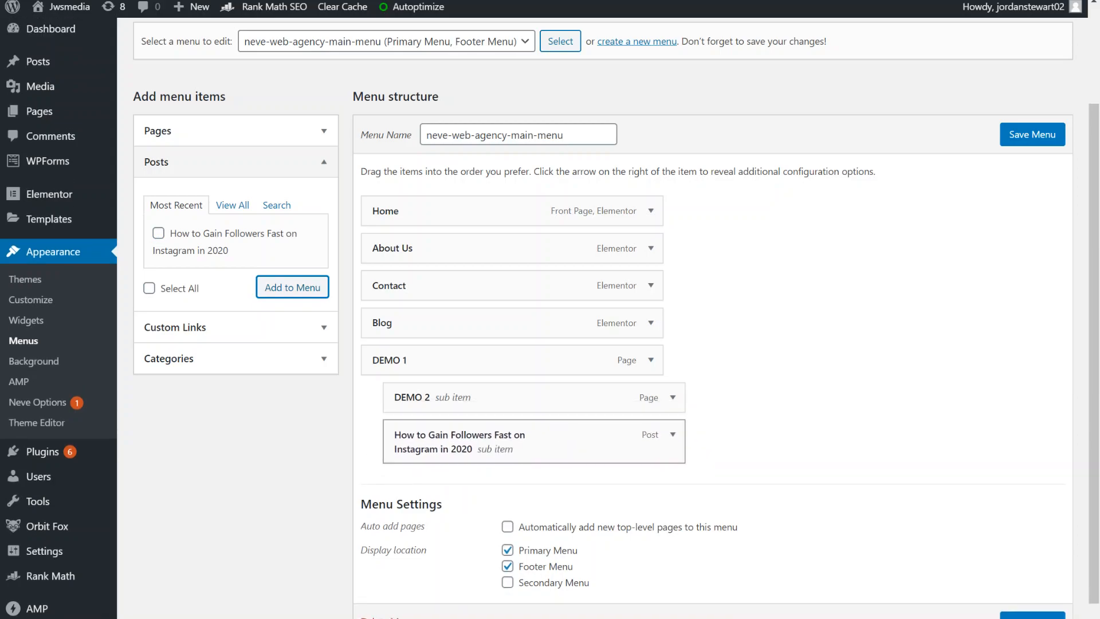
left_click(1033, 615)
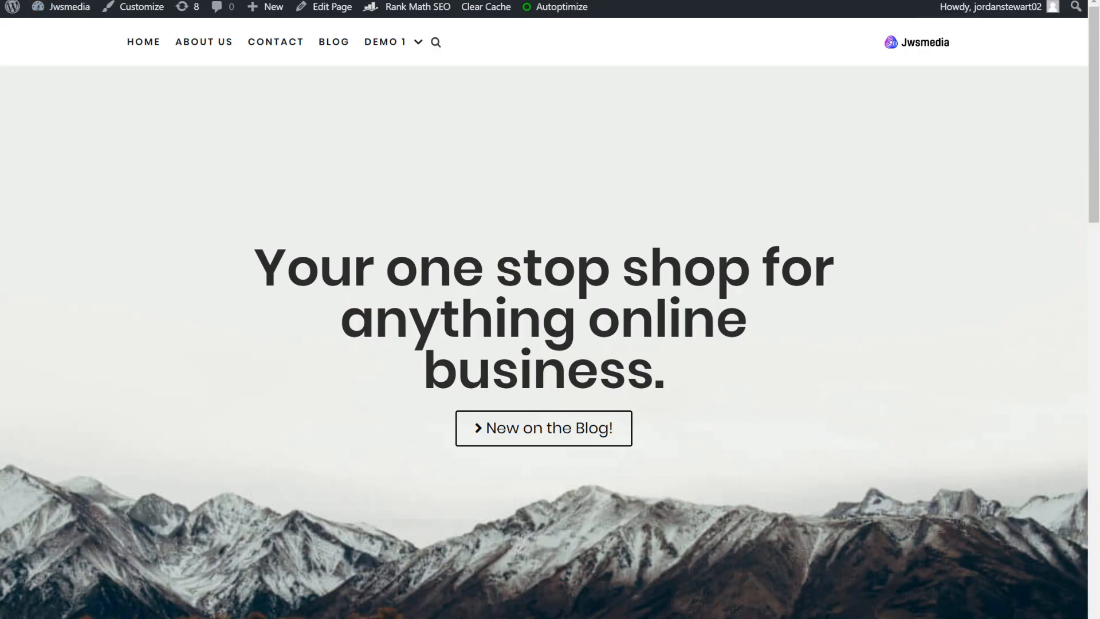
- Open the Instagram followers post from the live site's DEMO 1 dropdown, look through it and return to the home page
mouse_move(386, 42)
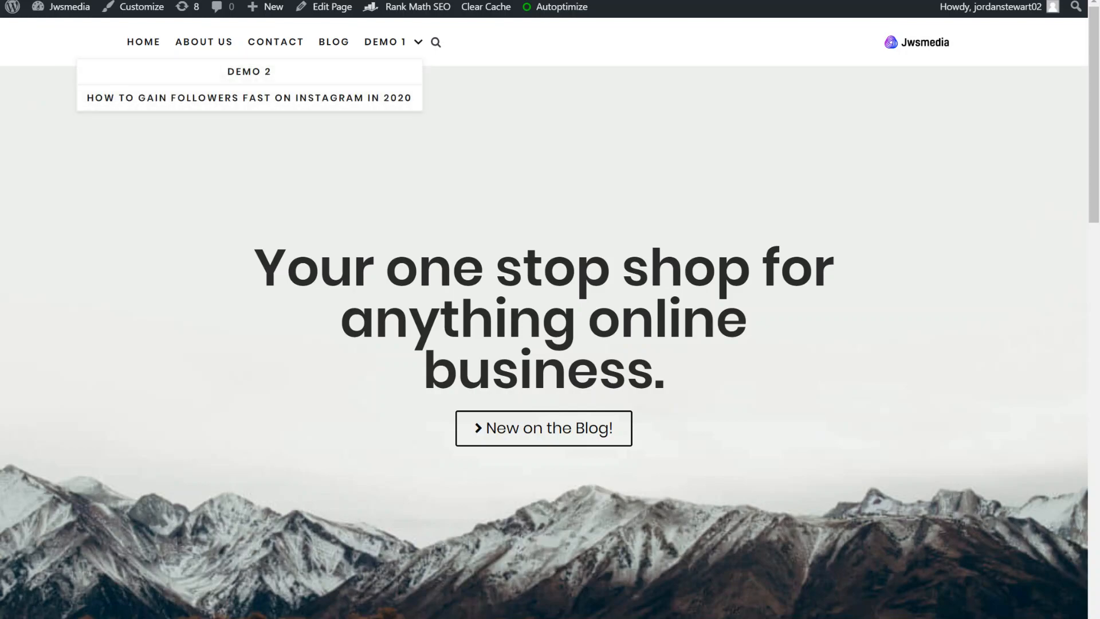
left_click(250, 98)
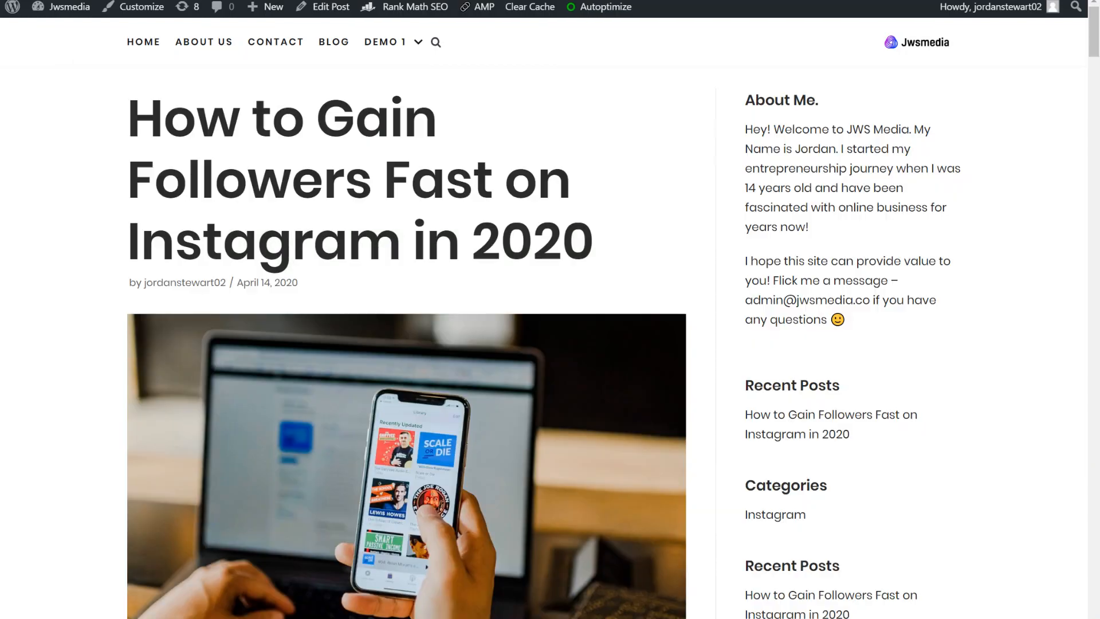
scroll(544, 319, "down", 4)
scroll(545, 318, "up", 4)
left_click(143, 42)
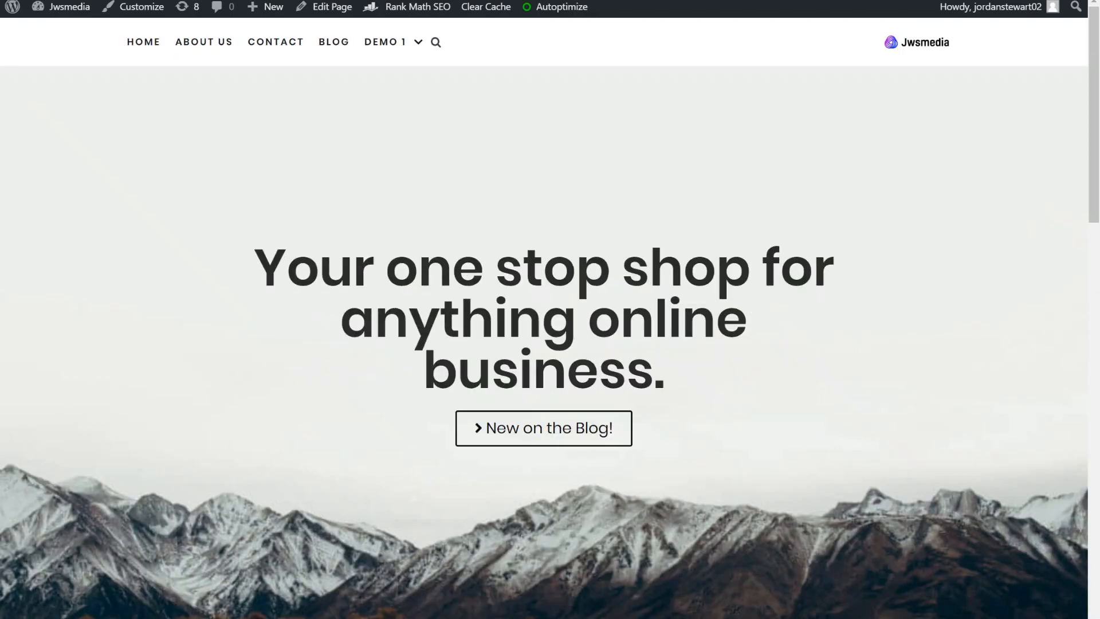